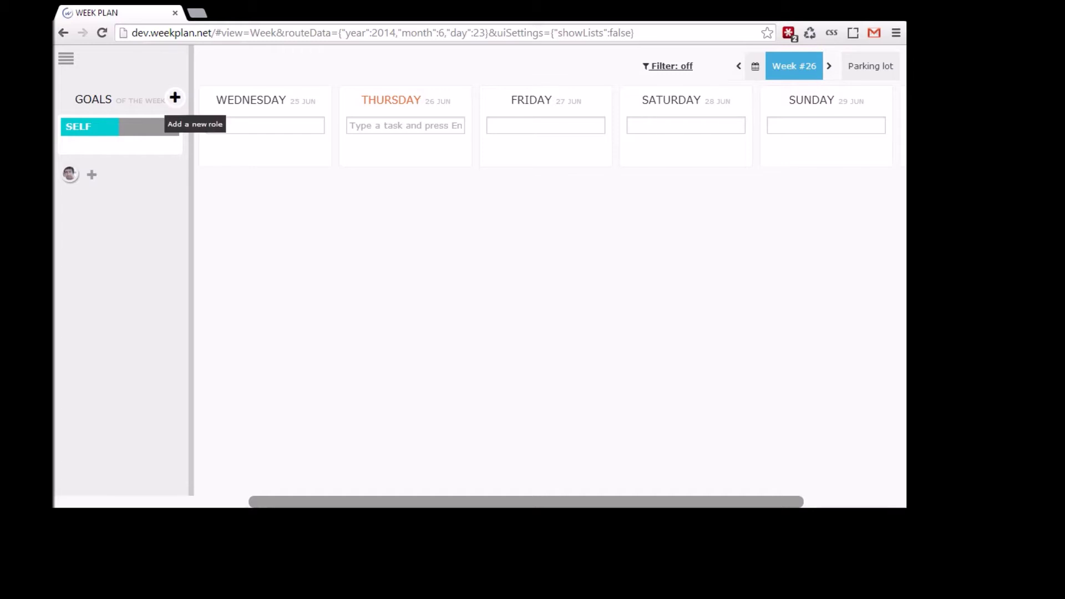
Add a role named Friend with the bright blue colour and save it.
click(175, 98)
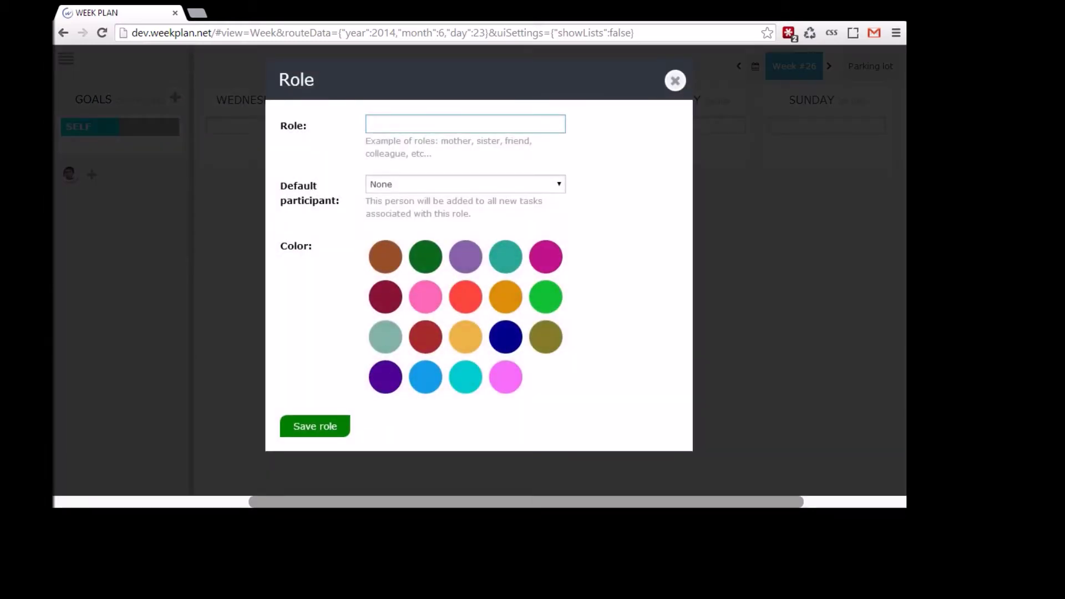
text(Friend)
click(425, 377)
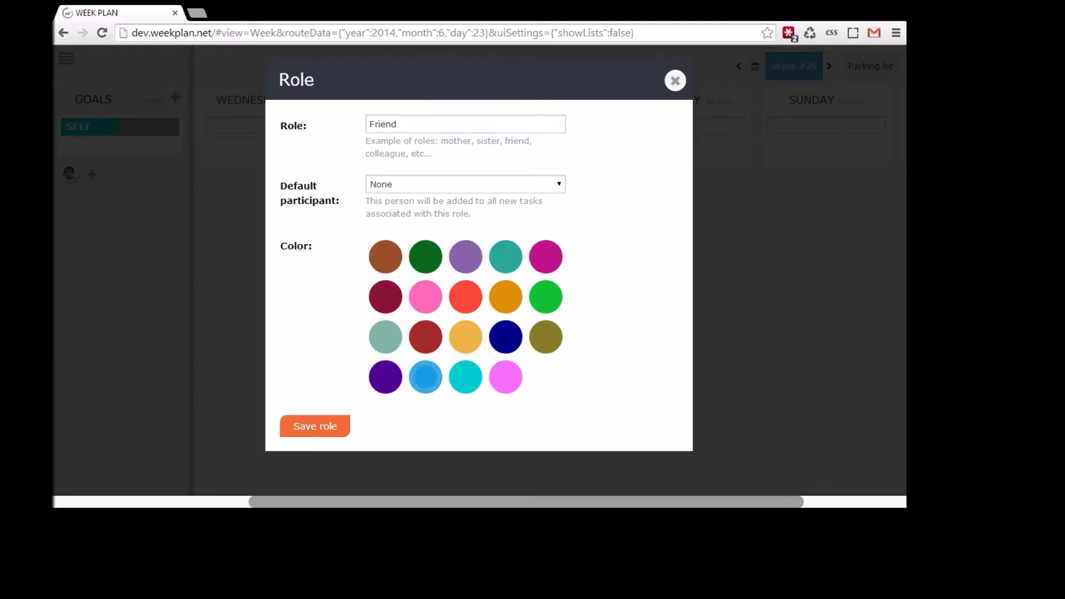
click(315, 426)
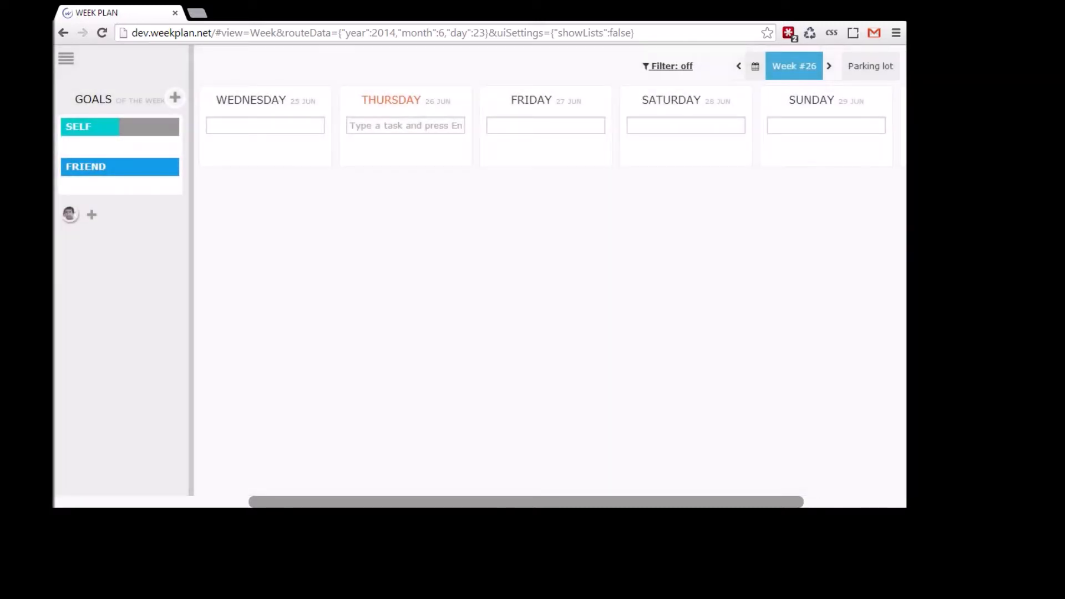
Add a role named Family with the bright red colour and save it.
click(175, 97)
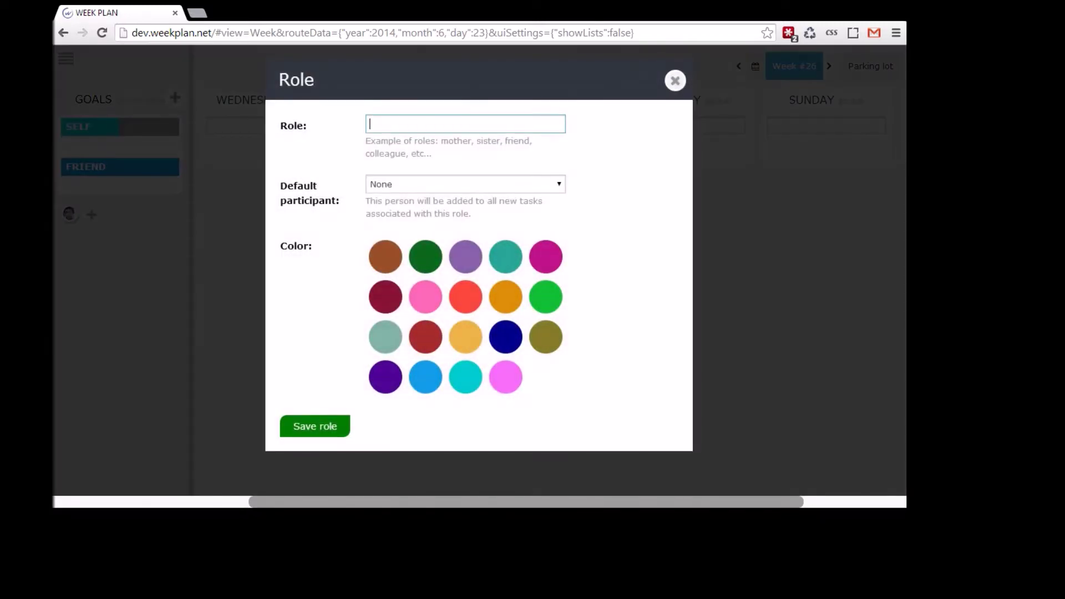
text(Family)
click(466, 297)
click(315, 426)
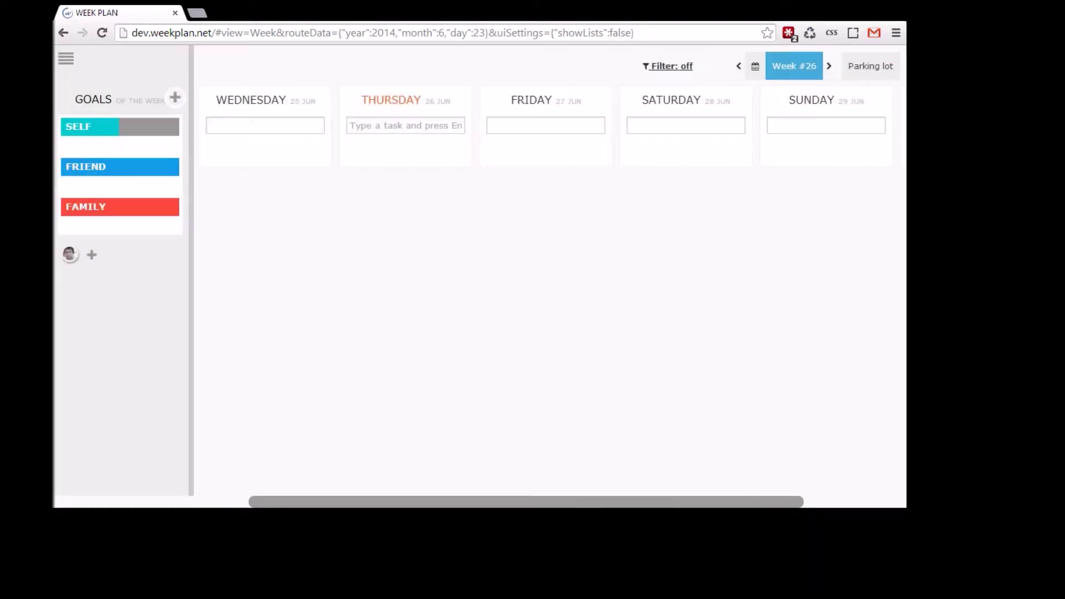
Add a role named Work with the teal green colour and save it.
click(175, 98)
text(Work)
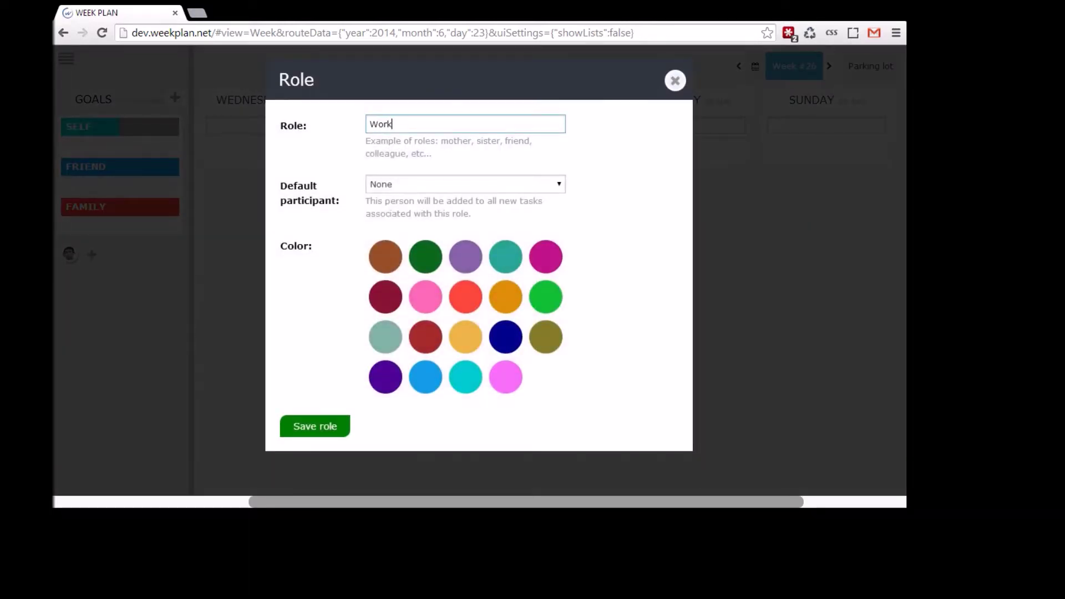
click(505, 256)
click(315, 426)
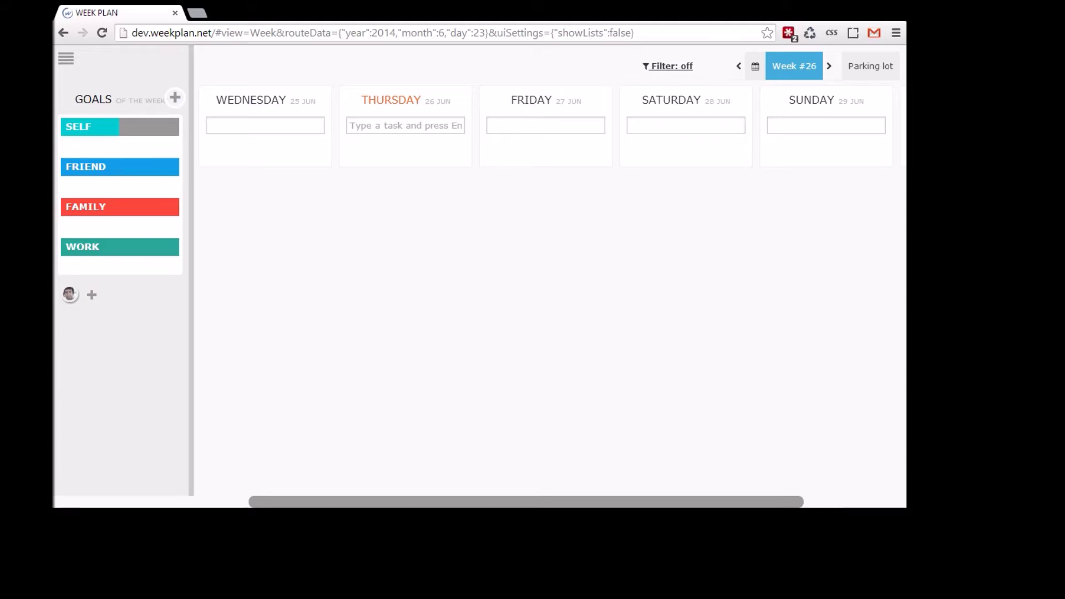
Add the weekly goal "Go back to the gym" to the Self role.
click(168, 127)
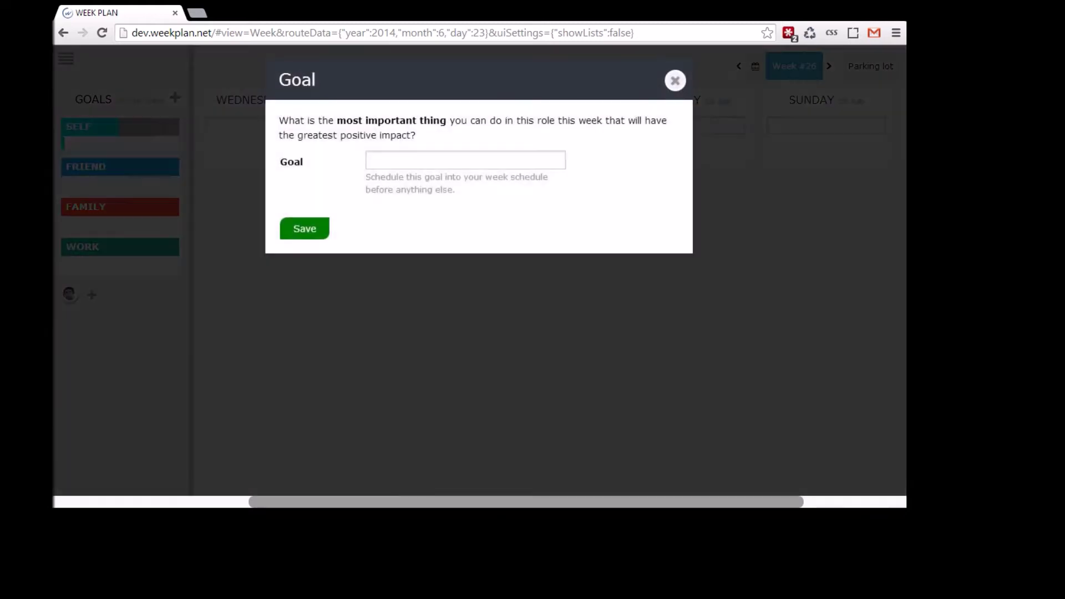
text(Go )
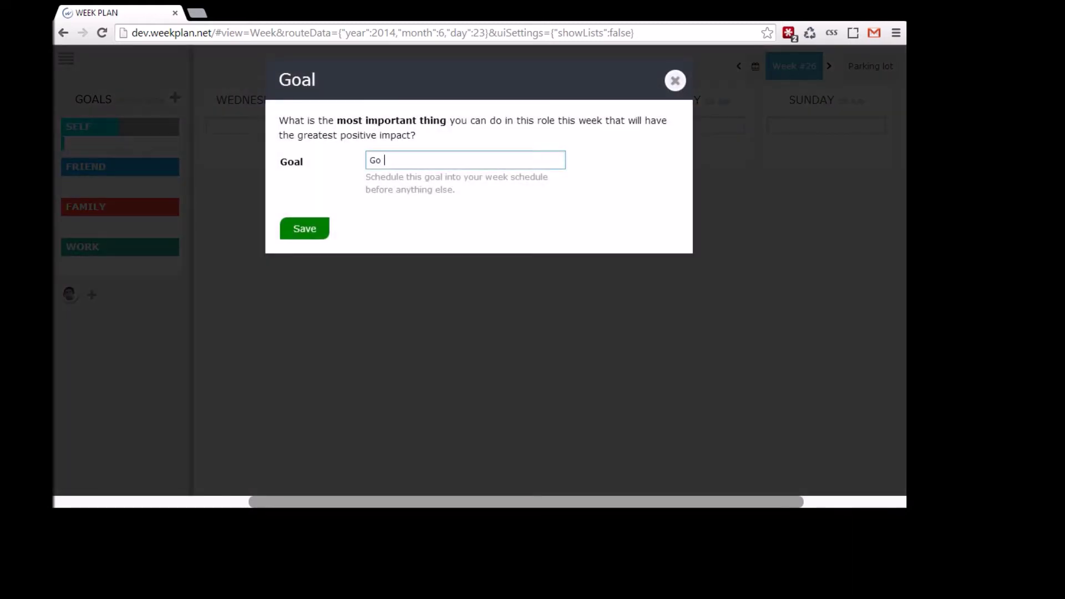
text(back to the gym)
key(Return)
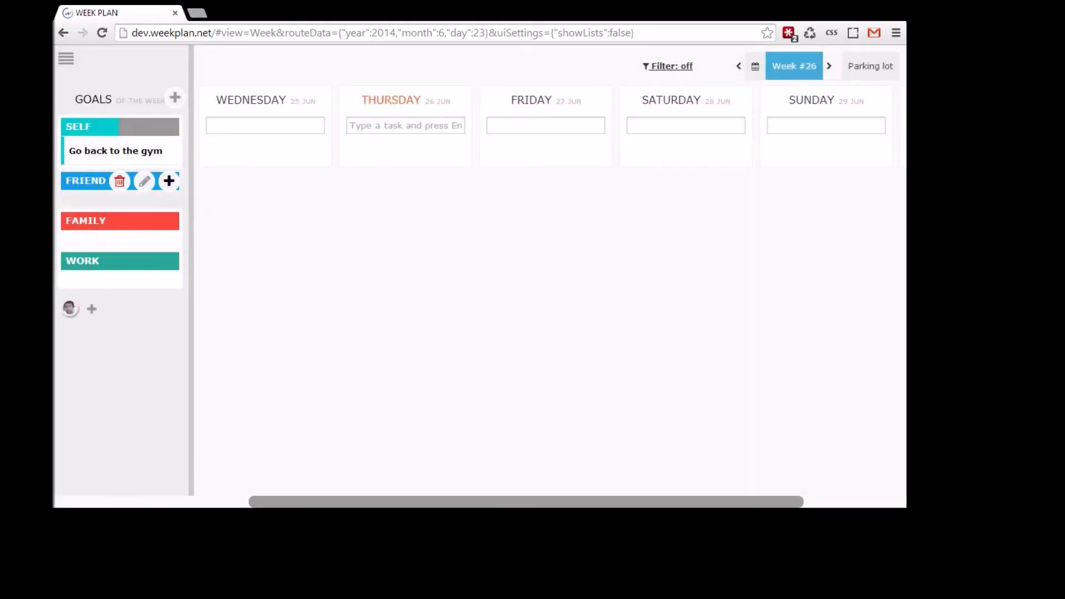
Add the weekly goal "Organize BBQ" to the Friend role.
click(169, 181)
text(Or)
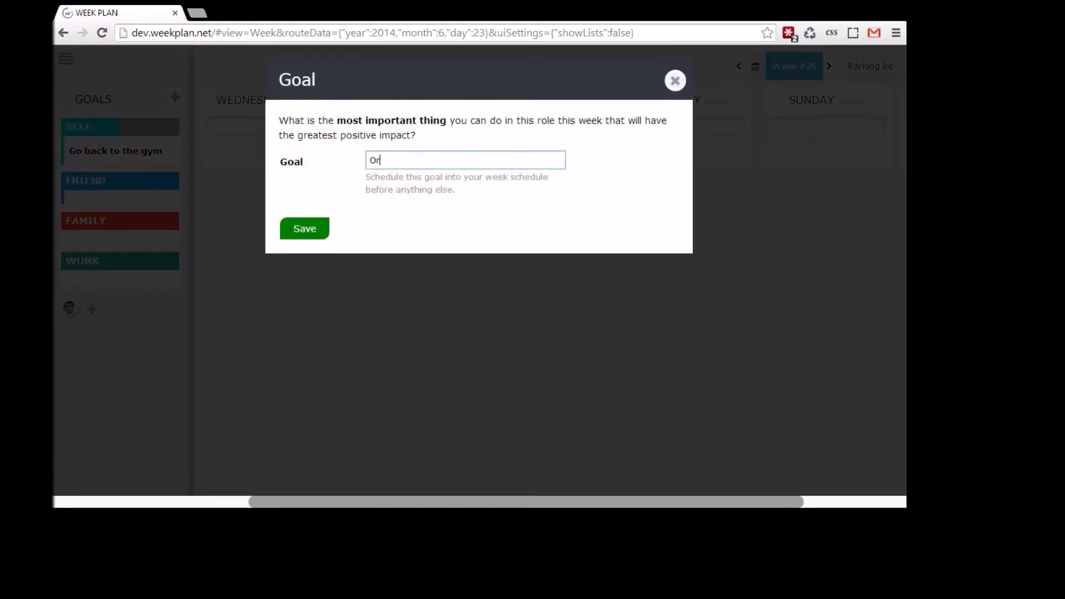
text(ganize BBQ)
key(Return)
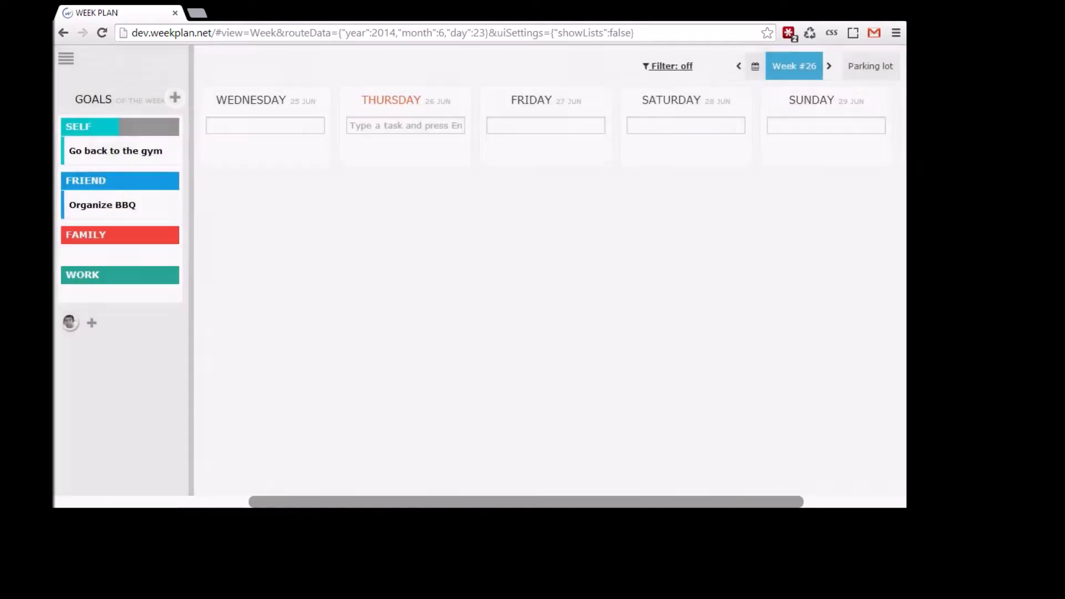
Add the weekly goal "Call Mum & Dad" to the Family role.
click(169, 233)
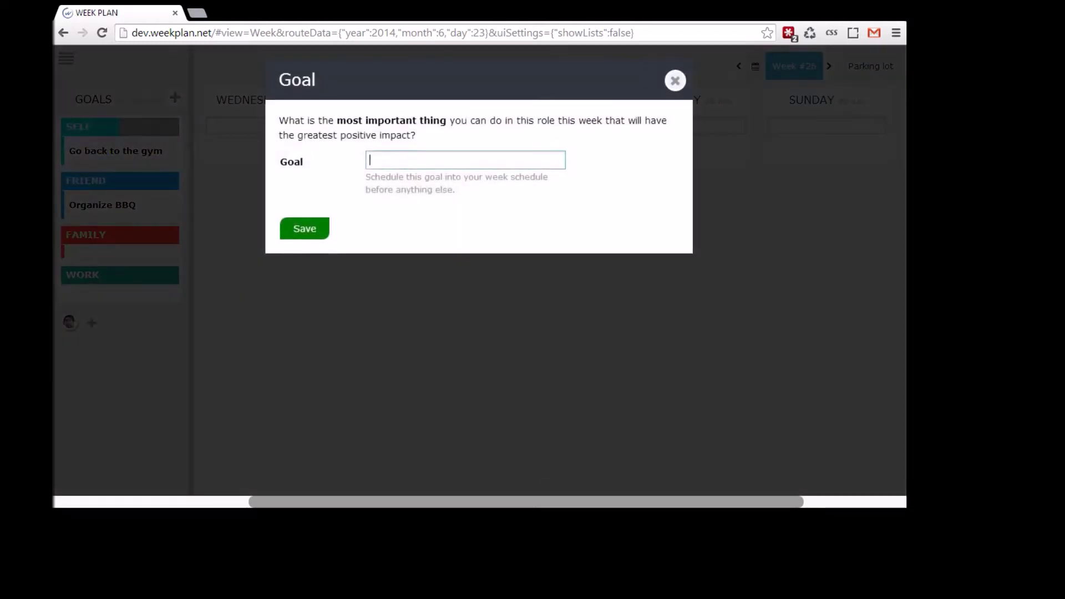
text(Call Mum & Dad)
key(Return)
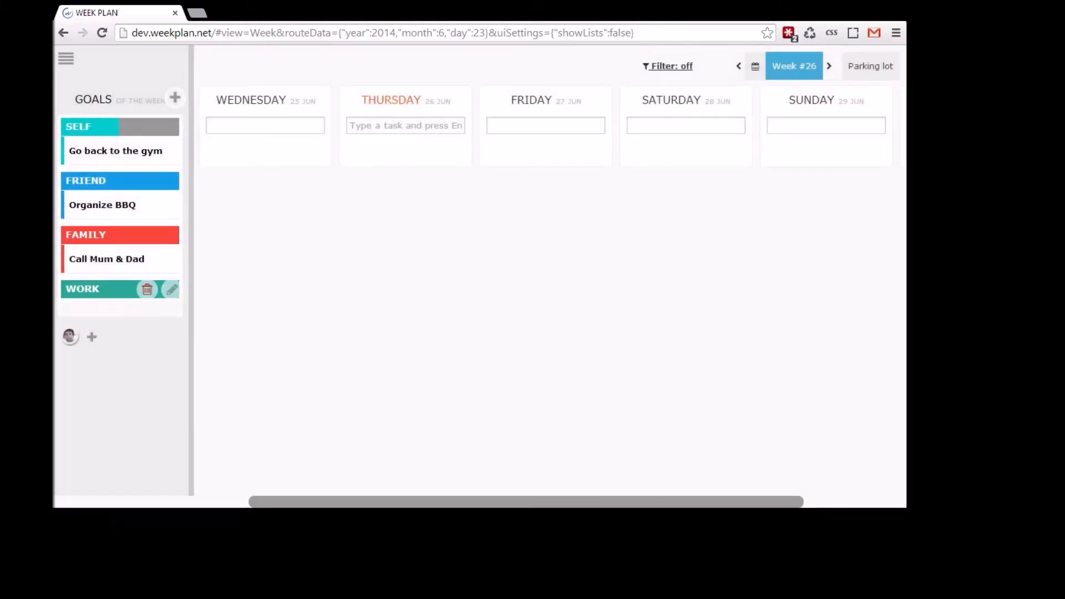
Add the weekly goal "Send the report" to the Work role.
click(169, 289)
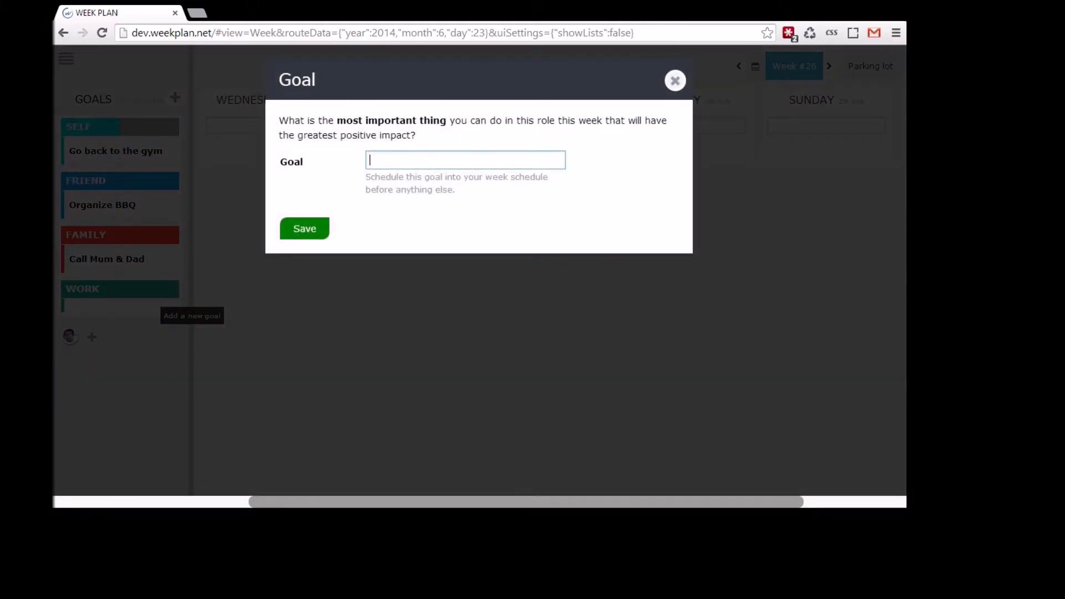
text(Sen)
key(BackSpace)
key(BackSpace)
text(end the report)
key(Return)
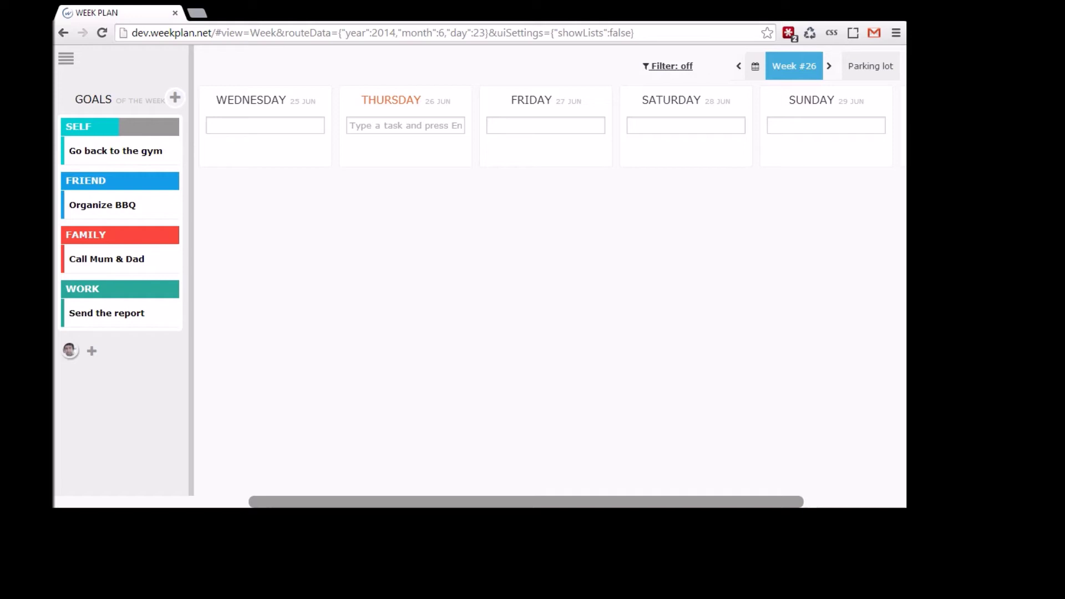
Schedule the gym and report goals on Friday 27 Jun, and the BBQ and Mum & Dad goals on Thursday 26 Jun.
click(119, 151)
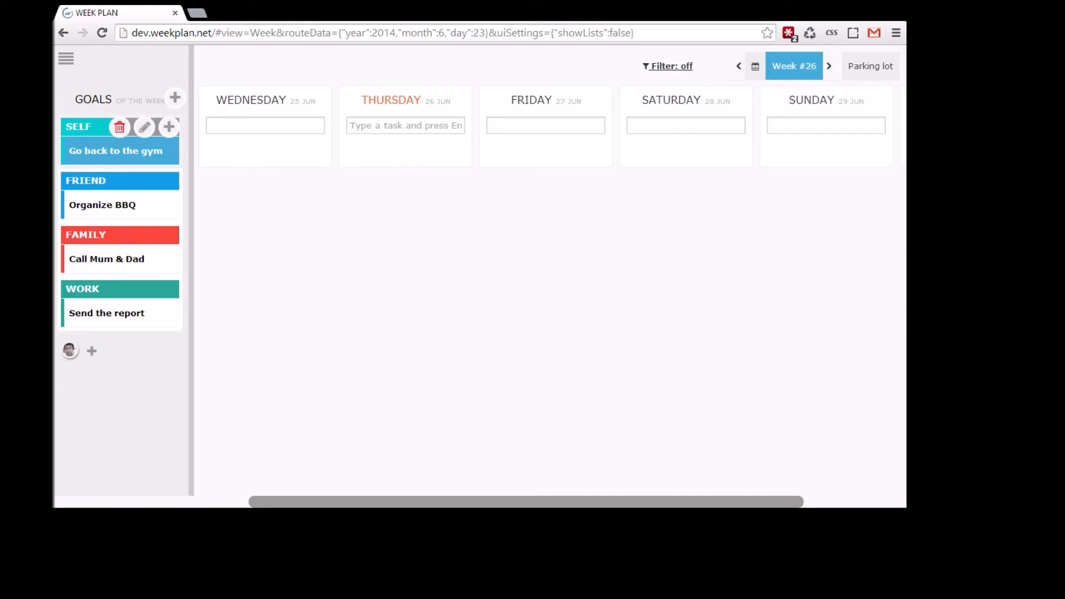
drag(115, 150, 549, 151)
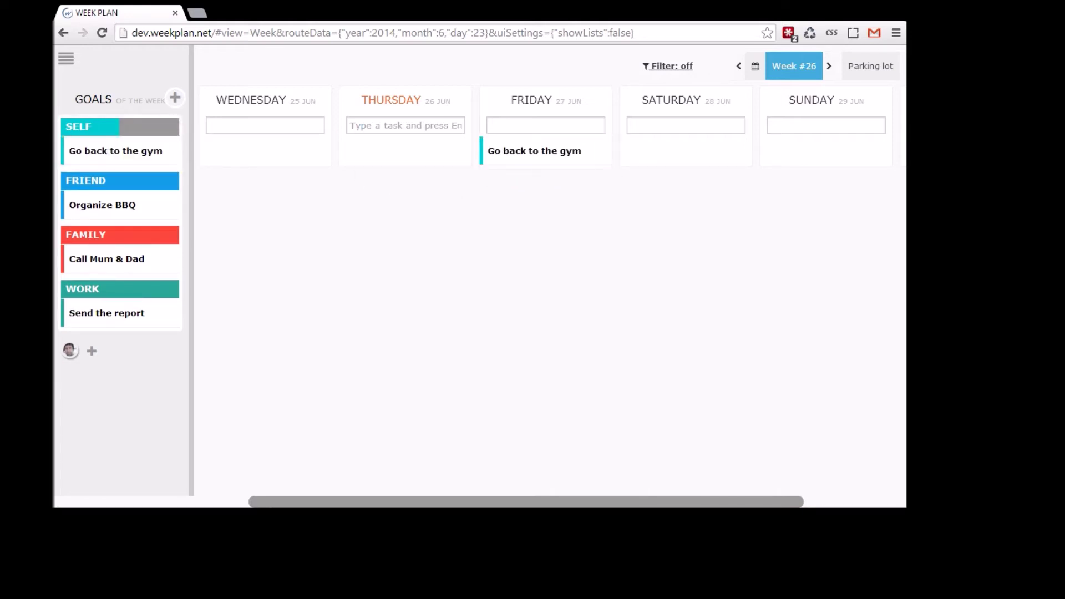
drag(103, 205, 402, 151)
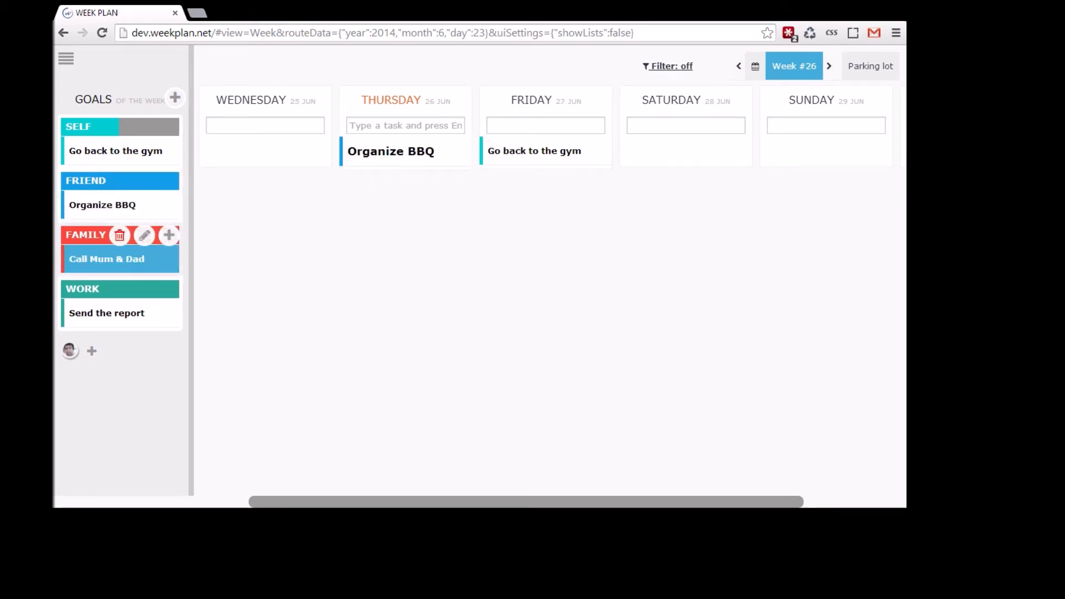
drag(106, 259, 386, 181)
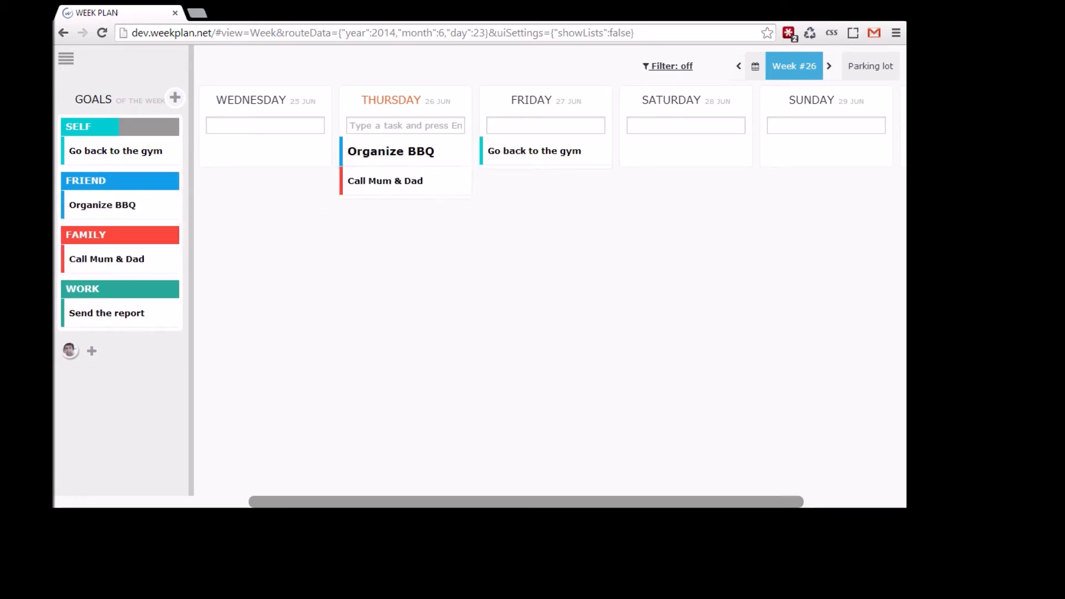
drag(106, 313, 525, 180)
Add a task named Dinner to Thursday and assign it to the Friend role.
click(405, 125)
text(Dinner @)
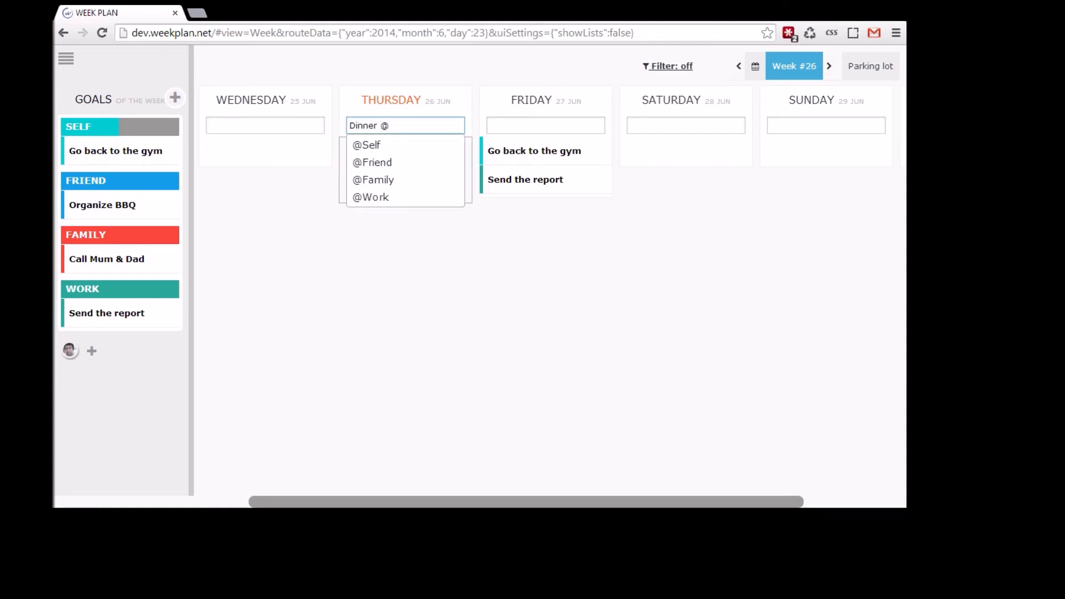
key(Down)
key(Return)
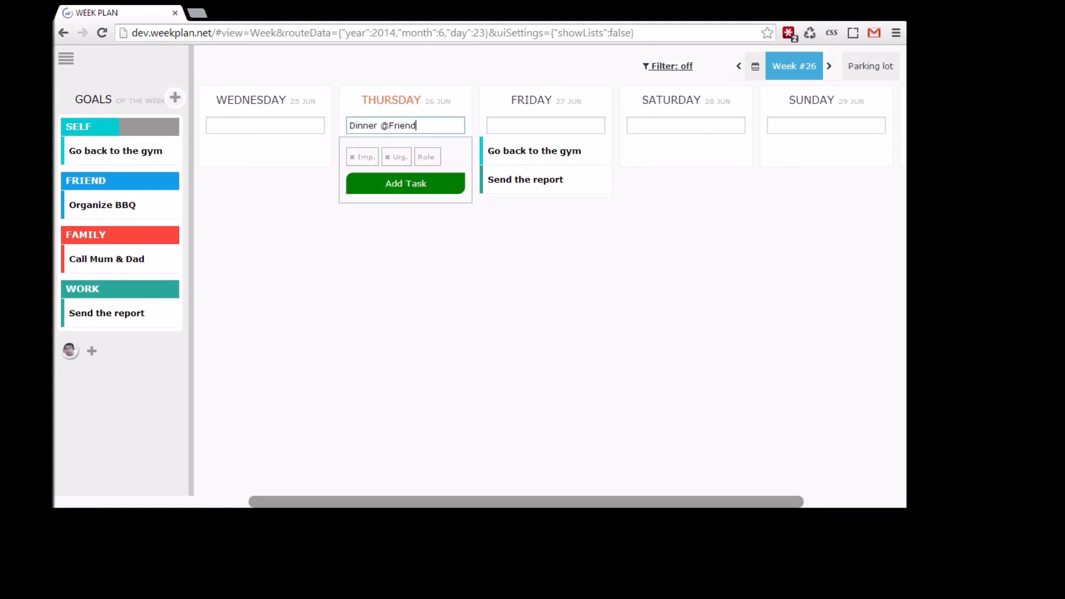
key(Return)
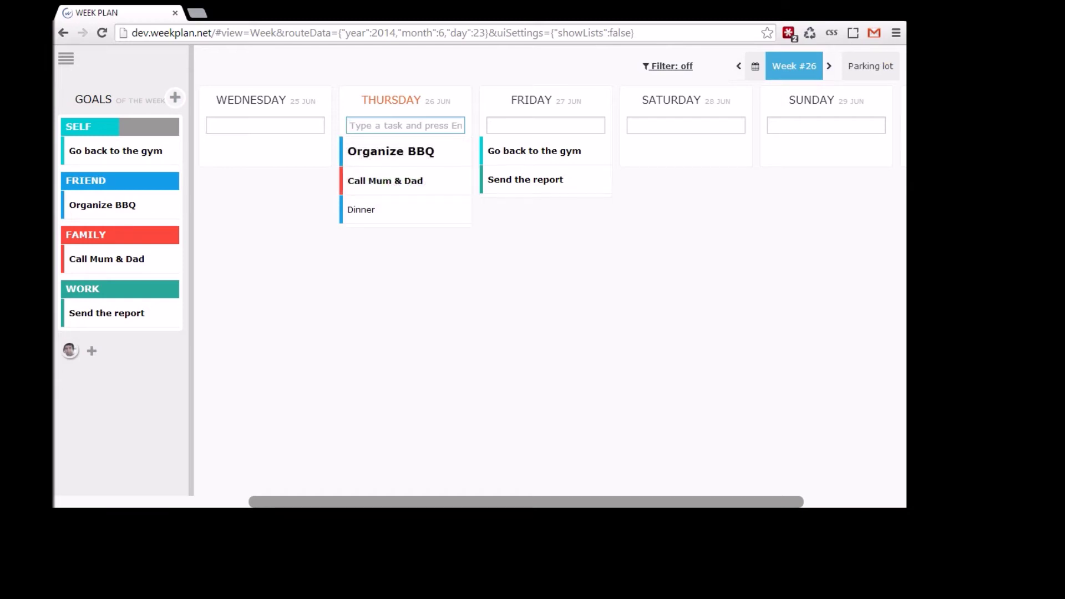
Add a task named Meeting to Friday and assign it to the Work role.
click(545, 126)
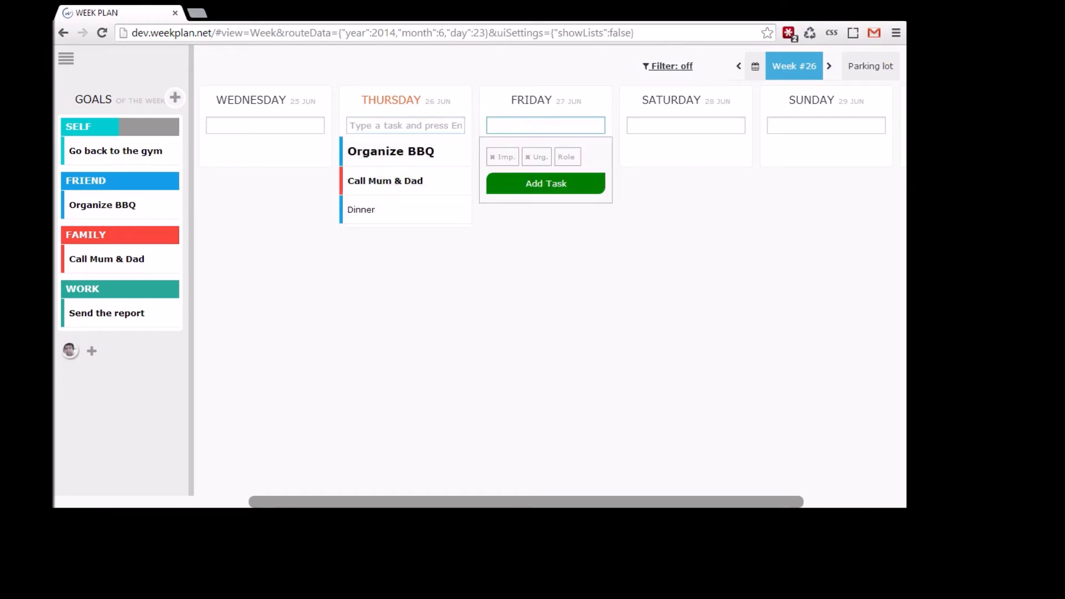
text(Meeting @)
key(Down)
key(Down)
key(Down)
key(Down)
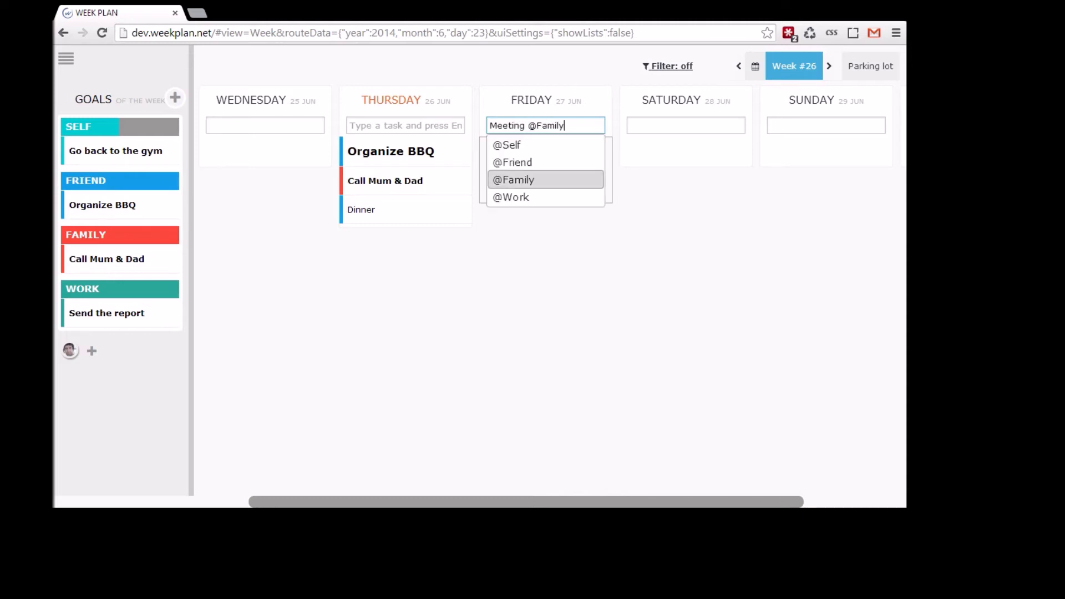
key(Return)
key(Return)
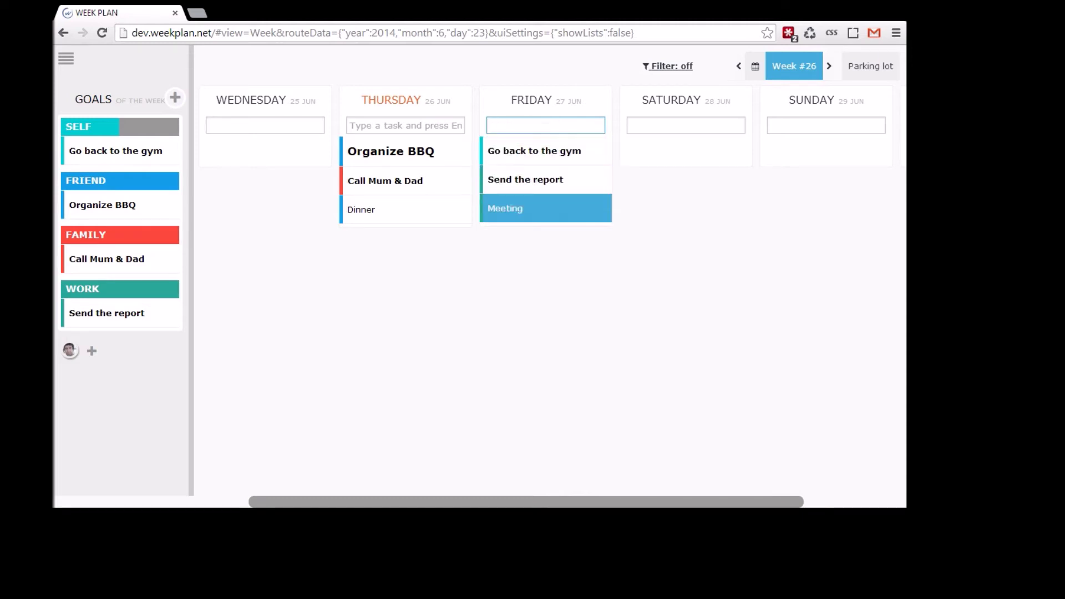
Set the Meeting task's time interval from 10:00 until 12:00 and save the changes.
click(599, 210)
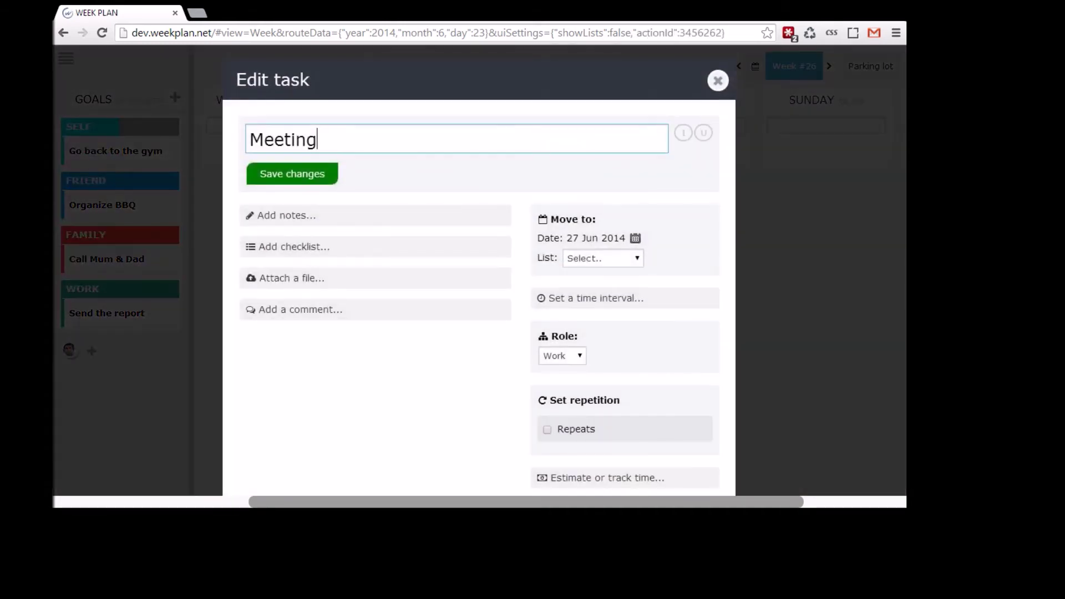
click(596, 301)
drag(535, 335, 606, 335)
drag(705, 334, 620, 334)
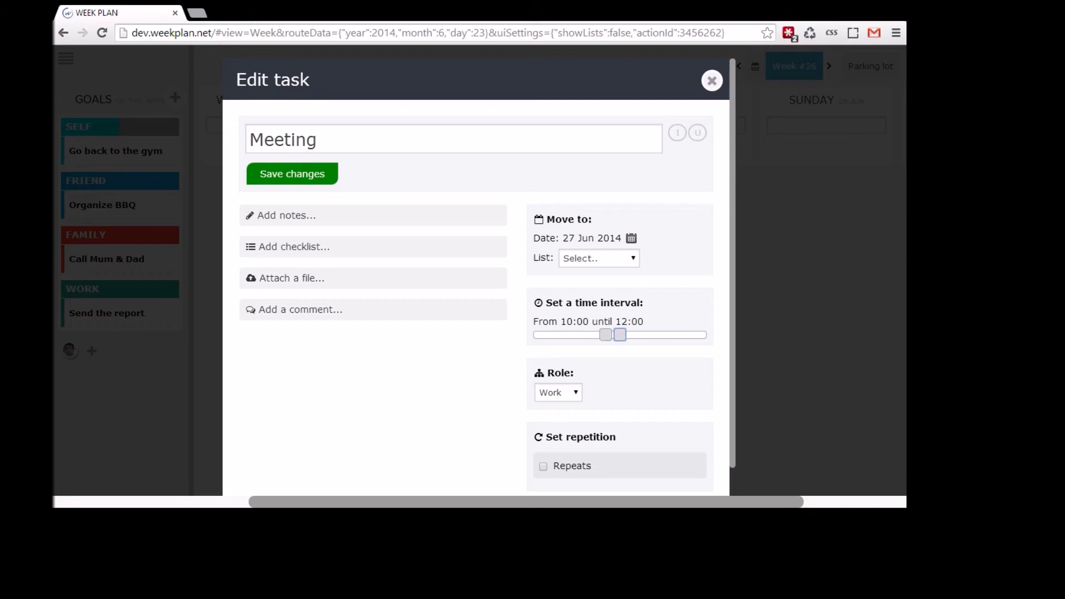
click(292, 173)
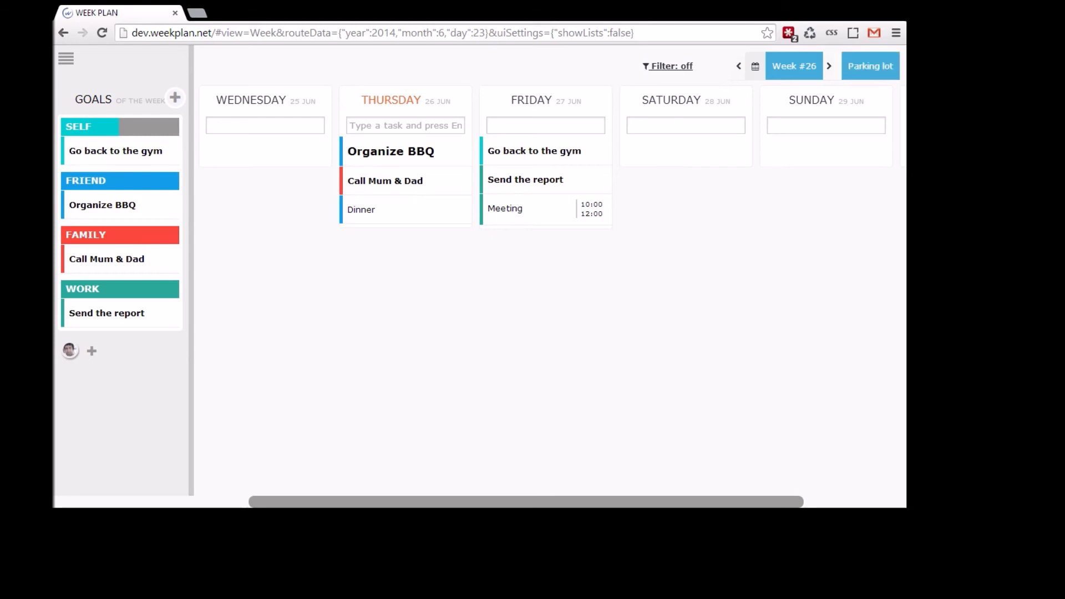
Add the items "Dishwashing product" and "Toothbrush" to the Shopping list in the parking lot.
click(870, 65)
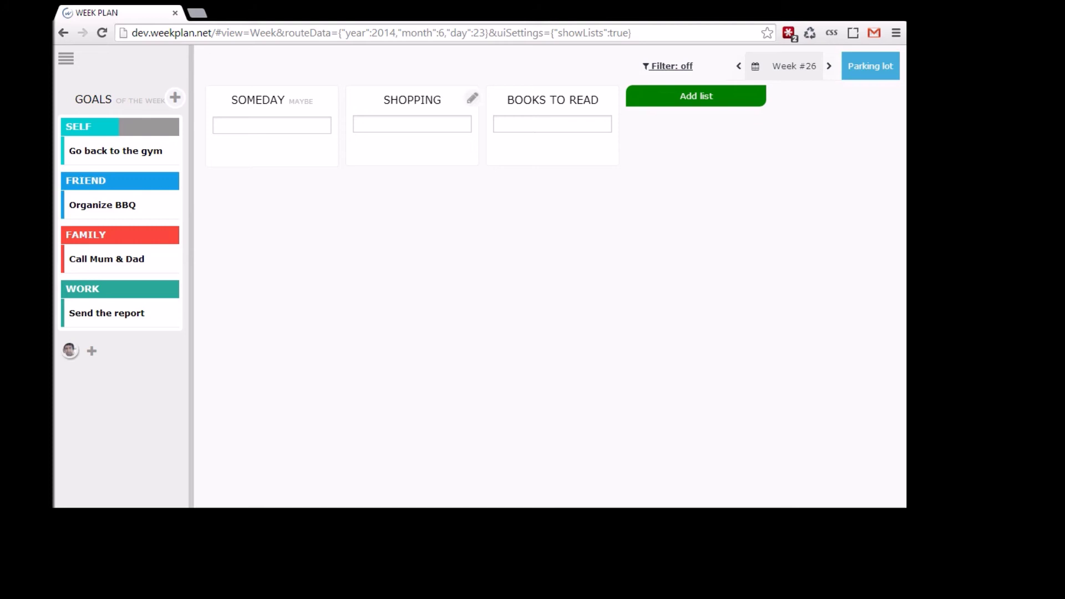
click(412, 124)
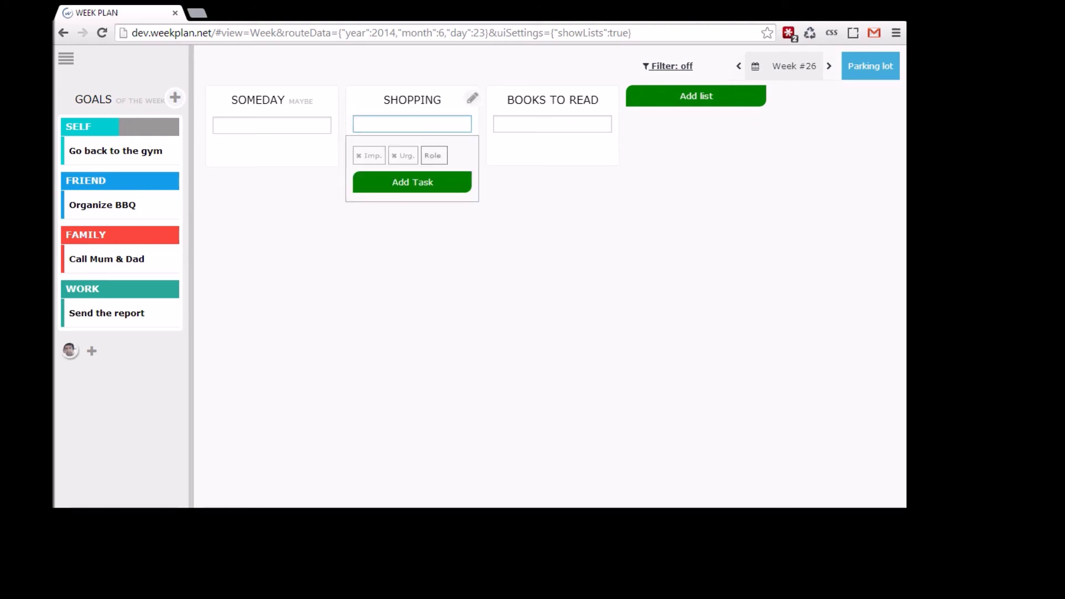
text(Dishwashing product)
key(Return)
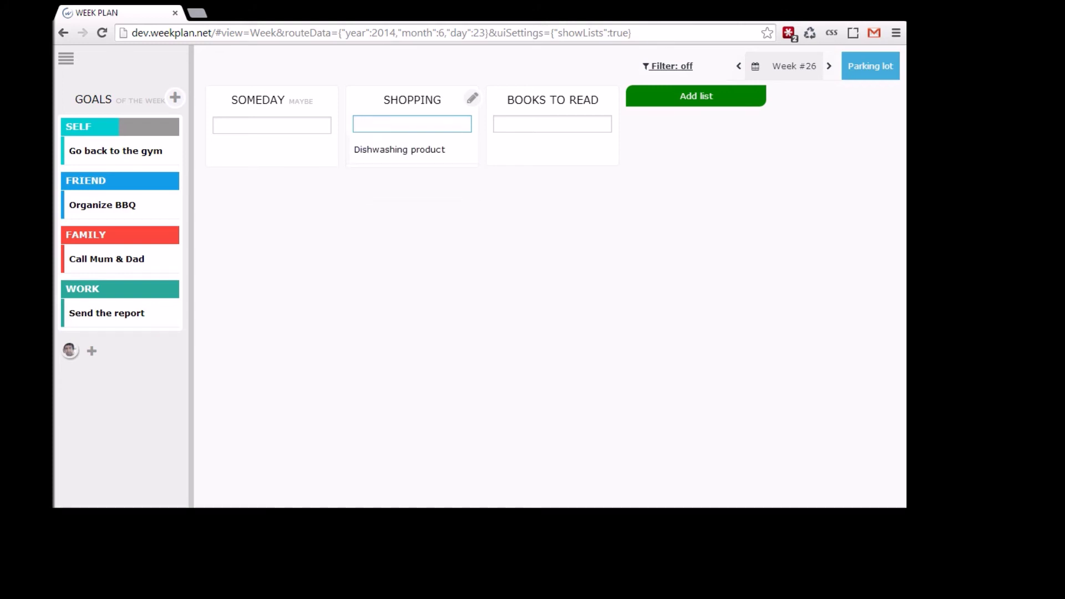
text(Toothbrush)
key(Return)
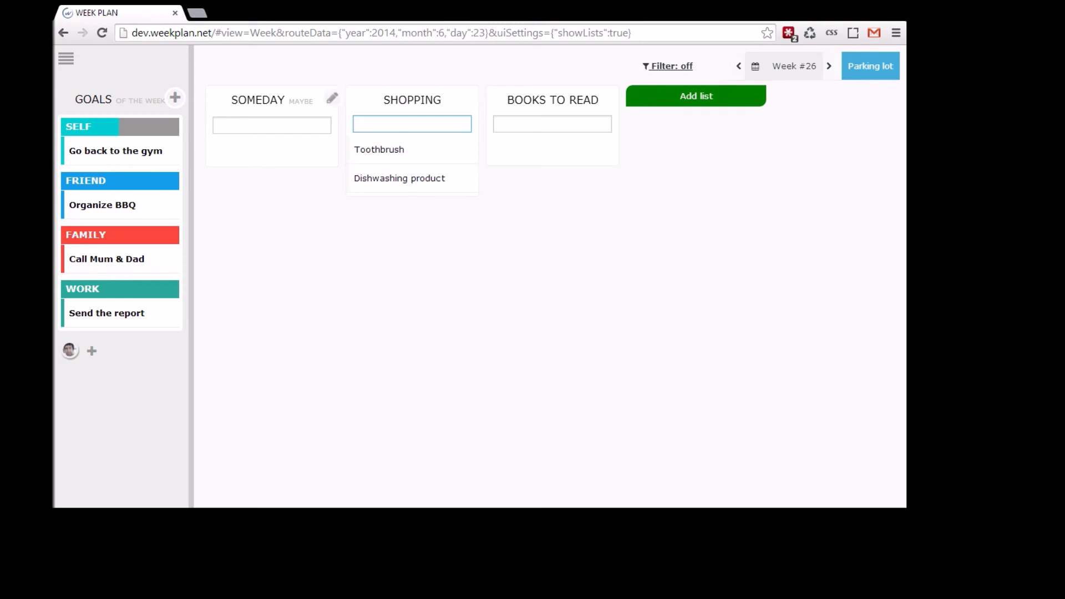
Rename the Someday list to "Travel to malaysia" and save it.
click(331, 99)
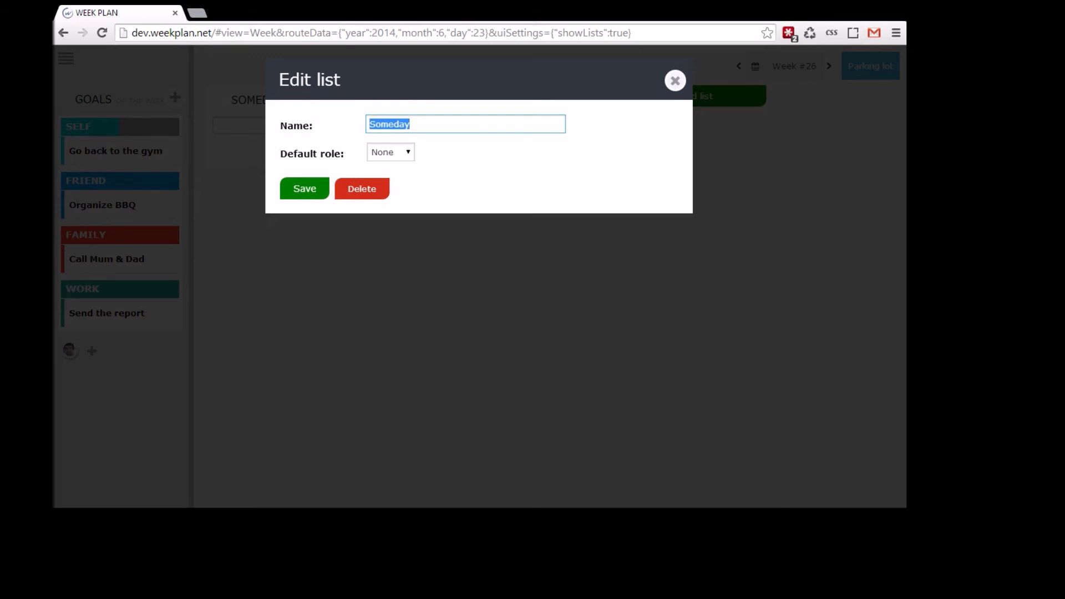
text(W)
key(BackSpace)
text(Try)
key(BackSpace)
text(avel to malys)
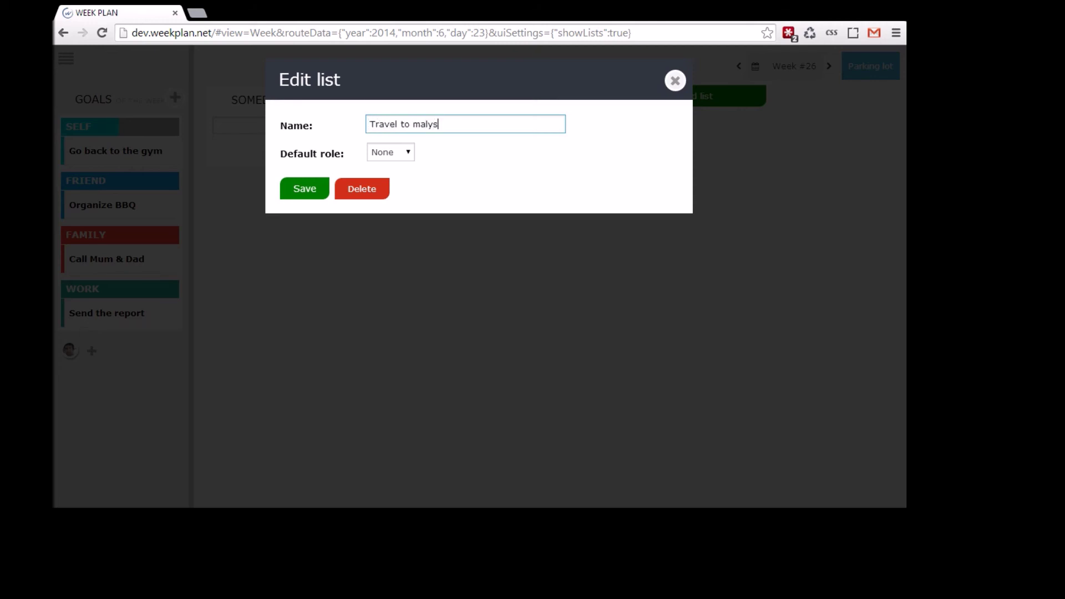
key(BackSpace)
key(BackSpace)
text(aysia)
key(Return)
click(272, 124)
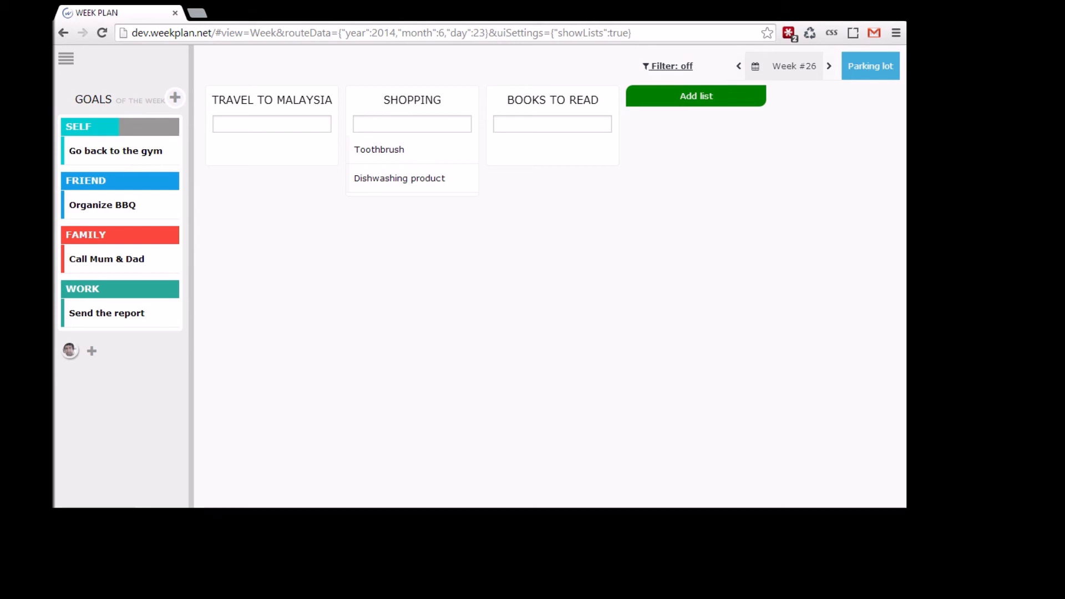
Promote the "Dishwashing product" item from the Shopping list to today.
mouse_move(331, 98)
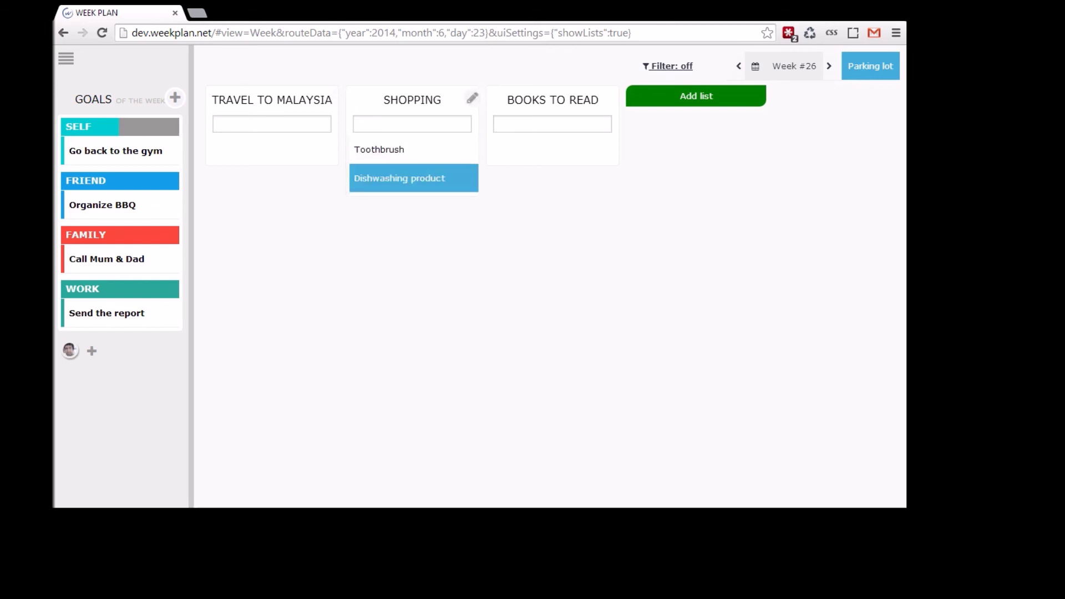
mouse_move(391, 179)
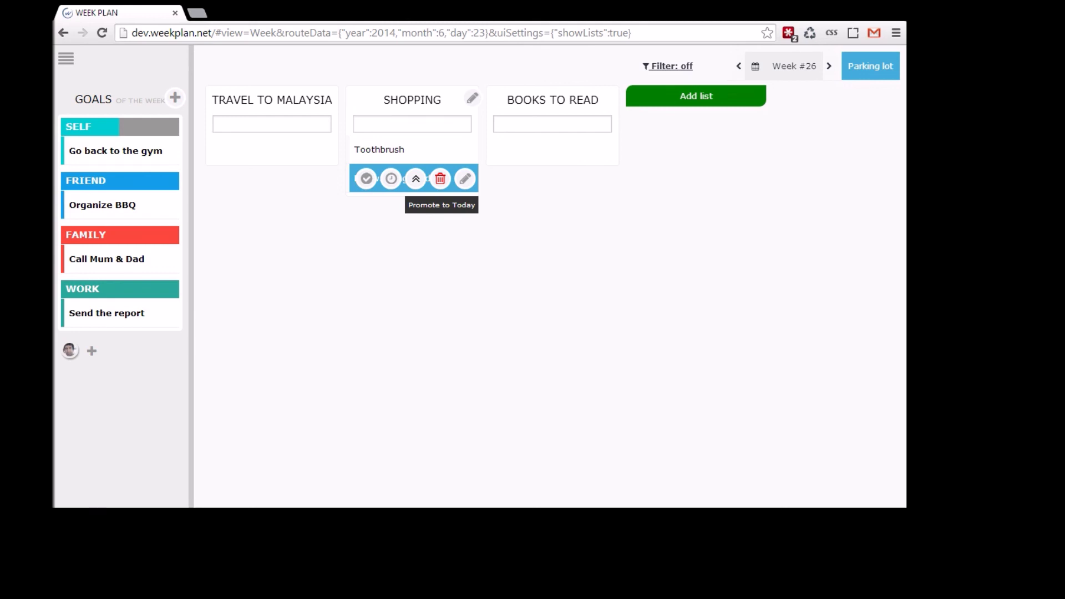
click(415, 178)
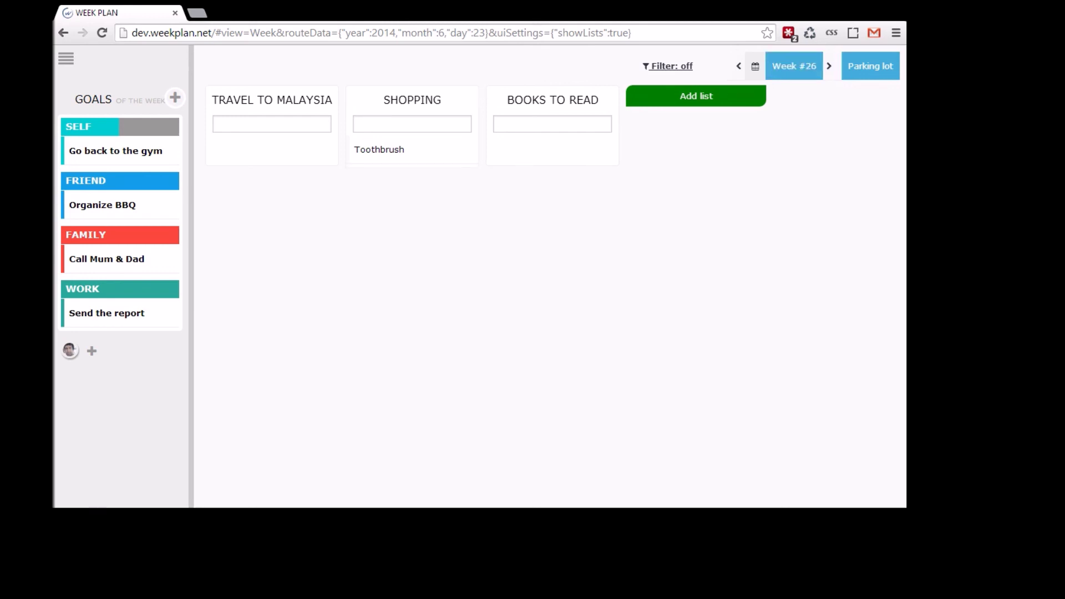